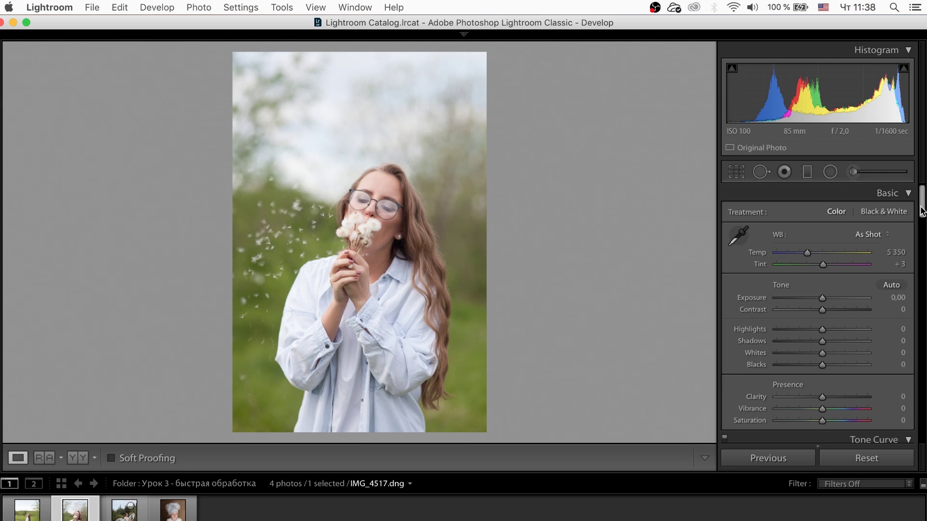
# Step: Set the portrait's white balance temperature to 6042, then nudge it up to 6079
pyautogui.scroll(-3, 923, 206)
pyautogui.scroll(-3, 923, 203)
pyautogui.scroll(6, 923, 196)
pyautogui.scroll(-3, 923, 196)
pyautogui.scroll(3, 923, 196)
pyautogui.click(895, 252)
pyautogui.write('6042')
pyautogui.press('Return')
pyautogui.moveTo(910, 248); pyautogui.dragTo(913, 248)
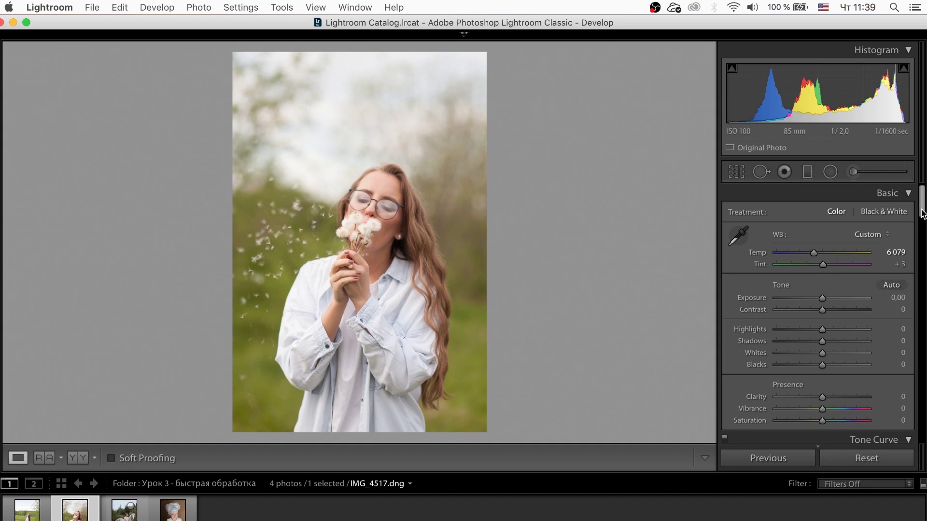
# Step: Set blacks -24, highlights -83, whites +27, shadows +10, exposure +0.70, contrast +28, temperature 5757
pyautogui.moveTo(822, 365); pyautogui.dragTo(812, 367)
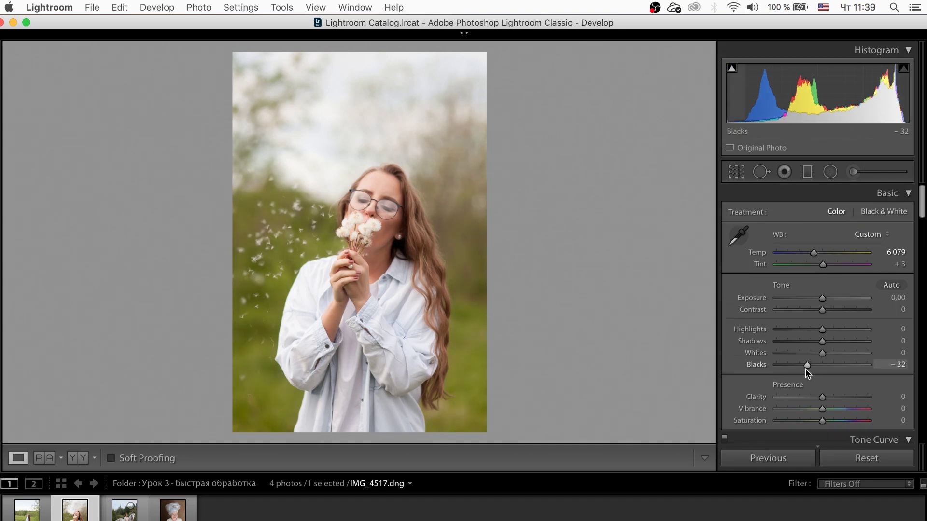
pyautogui.moveTo(822, 330)
pyautogui.mouseDown()
pyautogui.moveTo(782, 329)
pyautogui.moveTo(821, 353)
pyautogui.moveTo(826, 341)
pyautogui.moveTo(809, 365)
pyautogui.mouseUp()
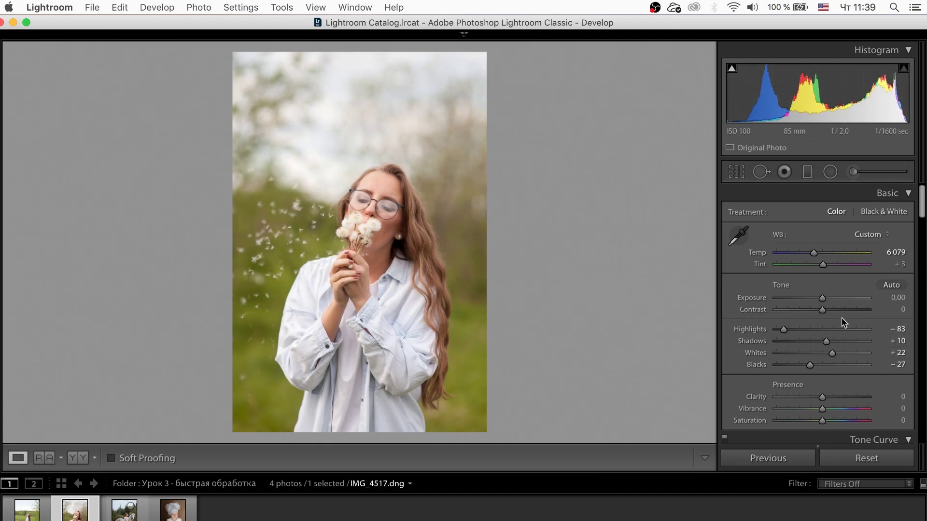
pyautogui.moveTo(823, 300); pyautogui.dragTo(833, 312)
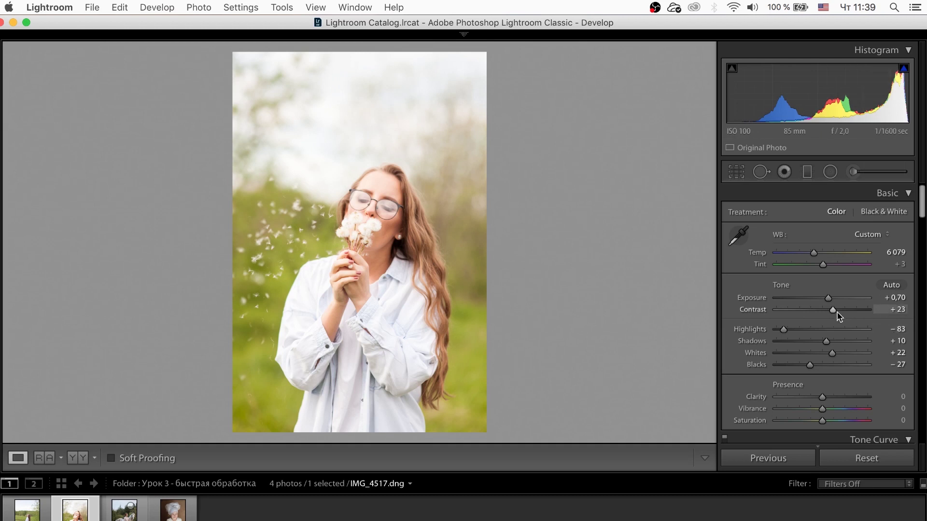
pyautogui.moveTo(832, 311); pyautogui.dragTo(835, 311)
pyautogui.press('-')
pyautogui.press('-')
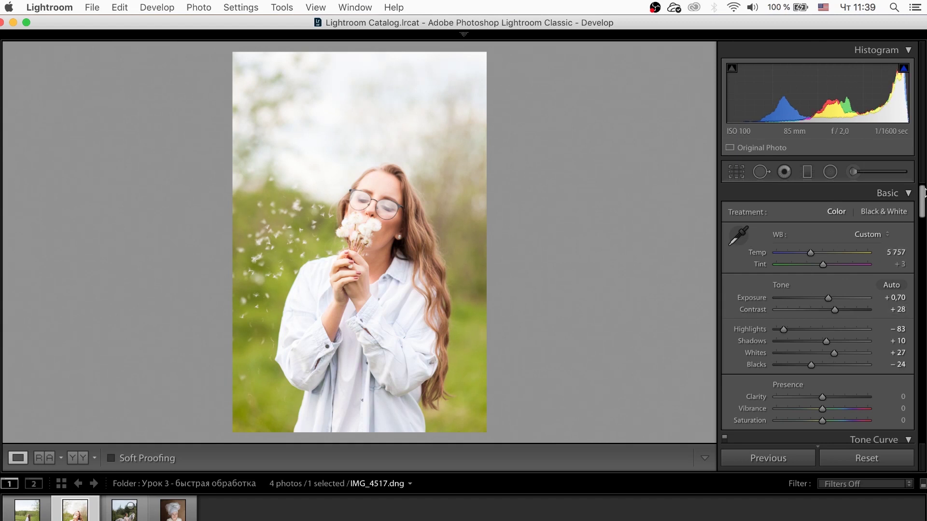
pyautogui.moveTo(923, 201); pyautogui.dragTo(923, 267)
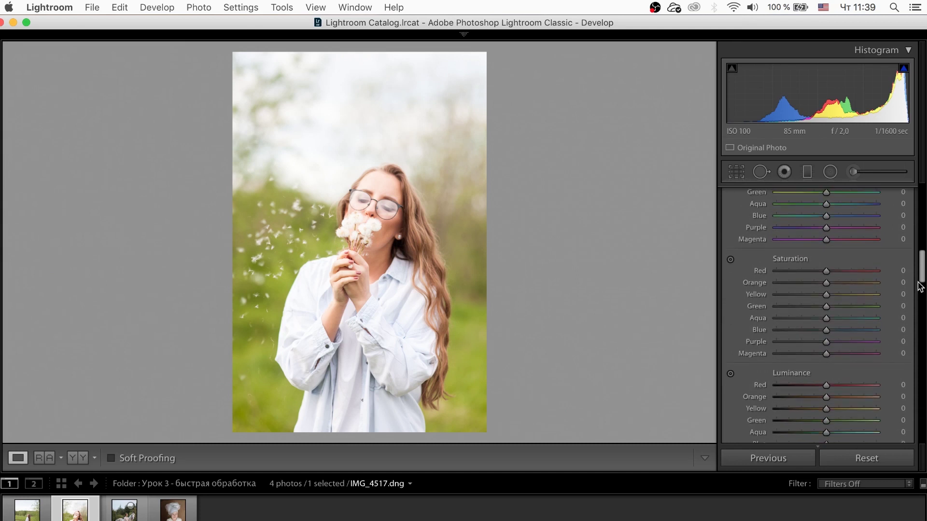
# Step: Cut HSL saturation: green, aqua, blue, purple, magenta about -80, yellow -43, red -9, orange -5
pyautogui.click(786, 307)
pyautogui.click(787, 330)
pyautogui.click(788, 342)
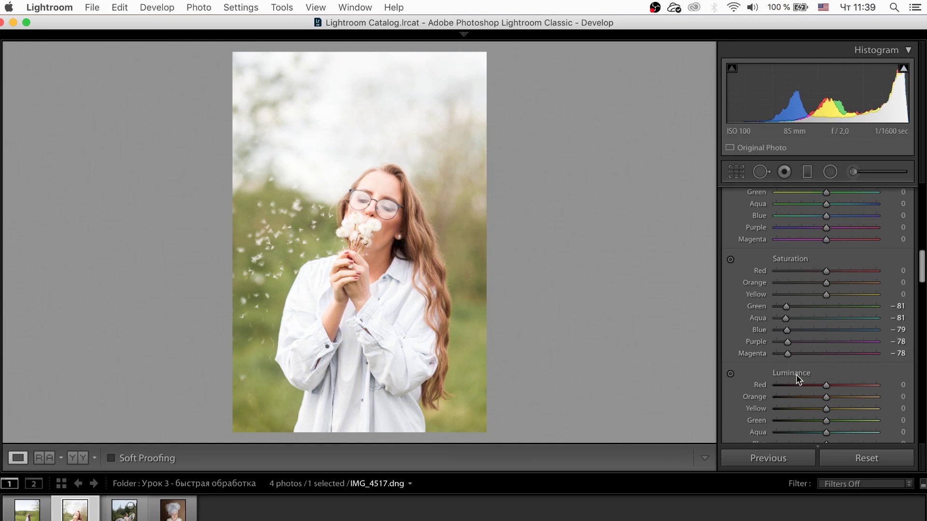
pyautogui.click(802, 295)
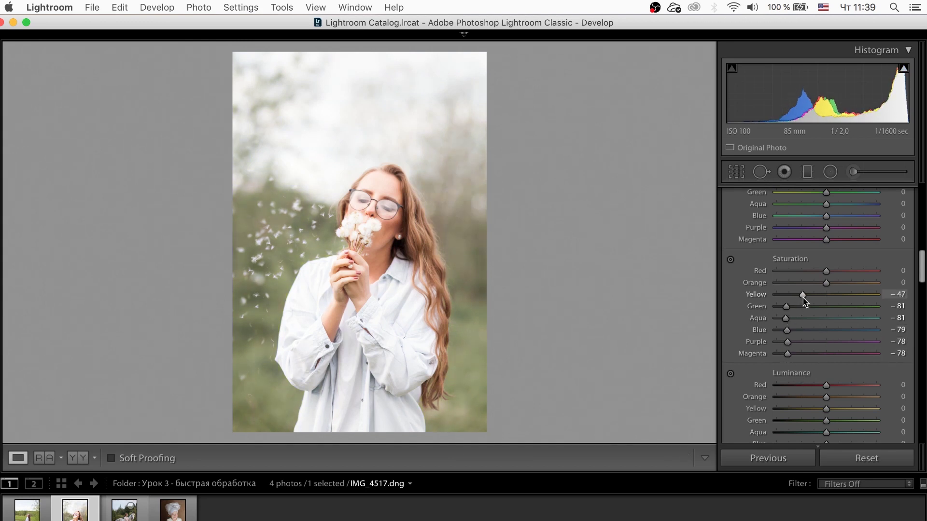
pyautogui.moveTo(827, 272); pyautogui.dragTo(823, 283)
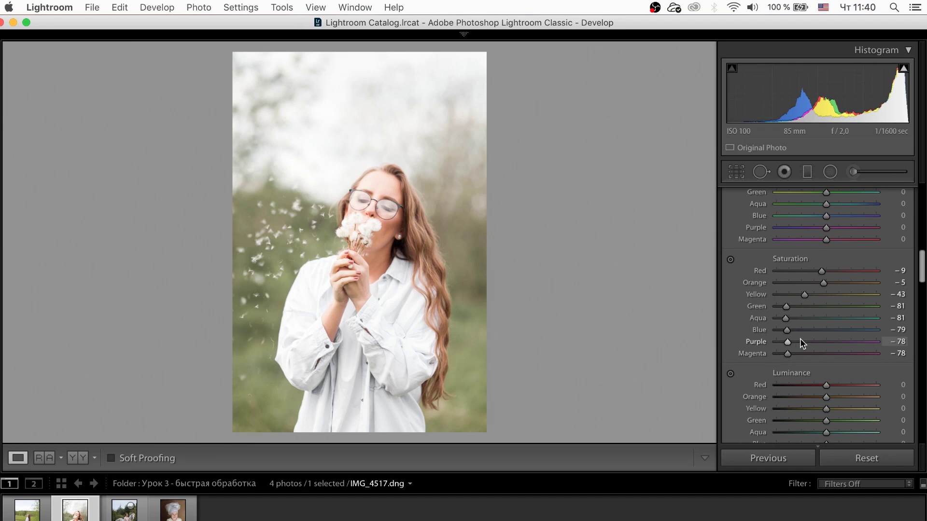
pyautogui.scroll(-1, 855, 301)
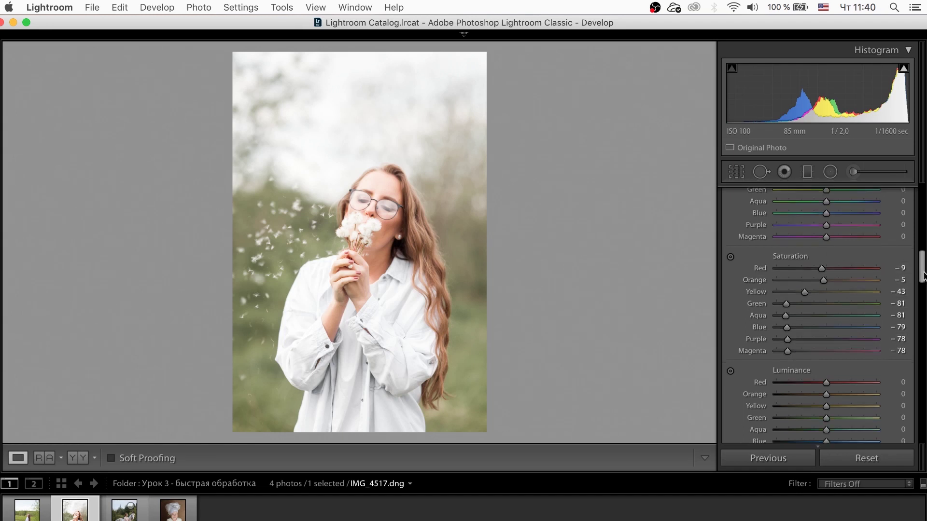
# Step: Raise the Detail panel's sharpening amount to 73
pyautogui.scroll(3, 918, 280)
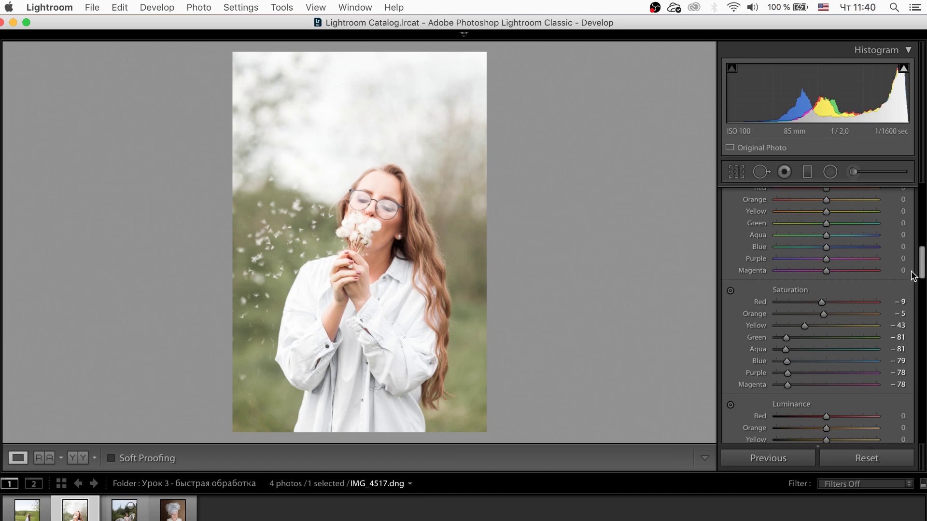
pyautogui.scroll(-10, 923, 275)
pyautogui.click(895, 260)
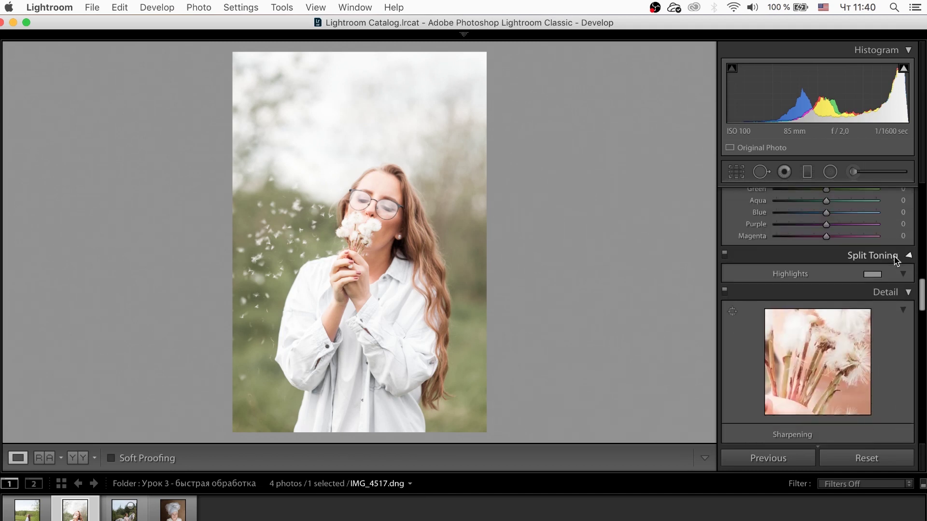
pyautogui.click(891, 256)
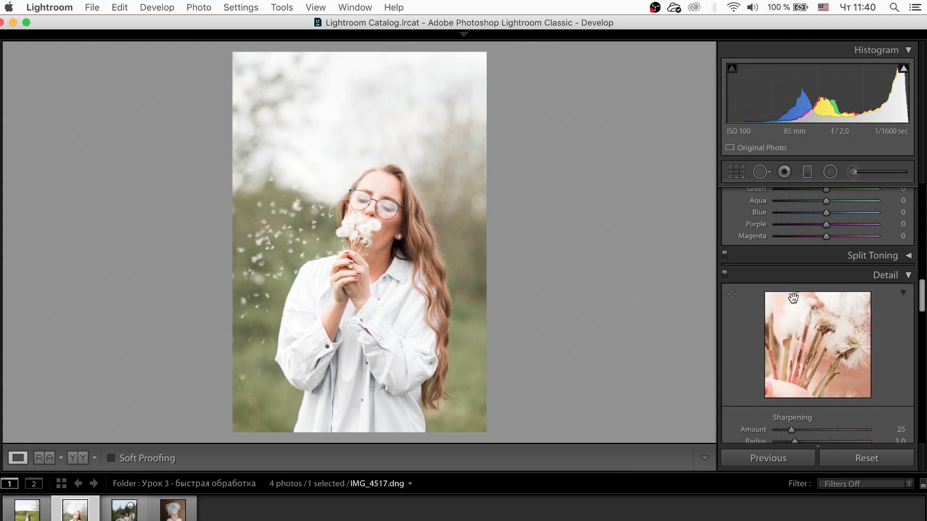
pyautogui.moveTo(791, 430); pyautogui.dragTo(821, 430)
# Step: Enable lens profile corrections for the Sigma 85mm lens
pyautogui.moveTo(922, 297); pyautogui.dragTo(922, 342)
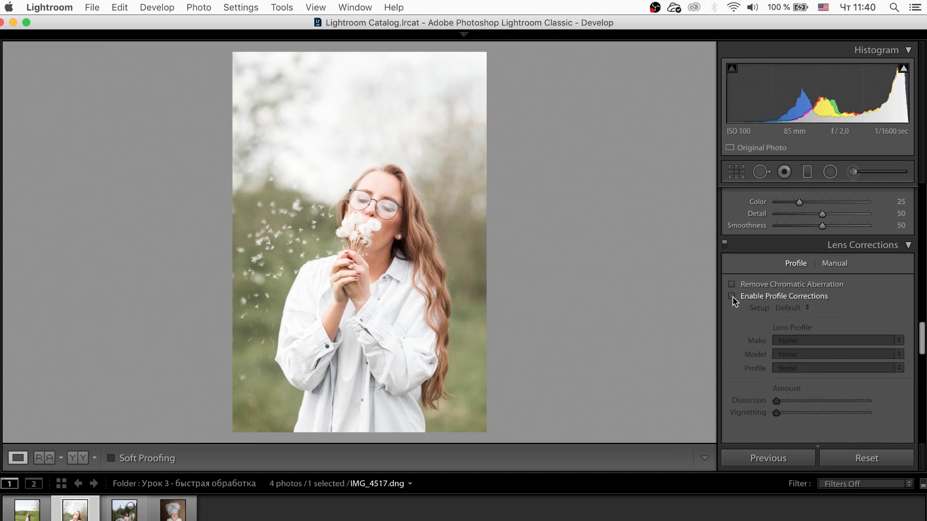
pyautogui.click(732, 297)
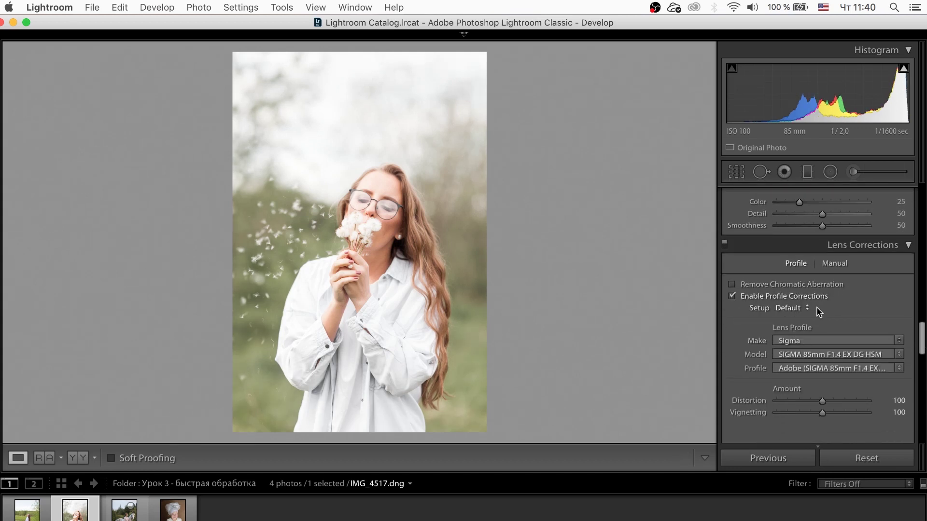
pyautogui.moveTo(922, 338); pyautogui.dragTo(922, 196)
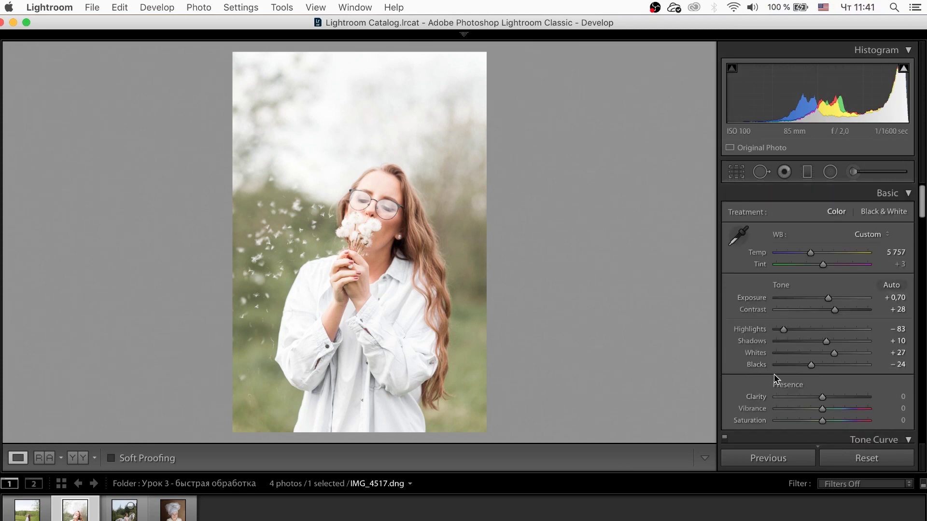
# Step: Refine tones to exposure +0.80, contrast +35, highlights -100, shadows +3, whites +37, blacks -19
pyautogui.moveTo(811, 365); pyautogui.dragTo(814, 367)
pyautogui.moveTo(834, 310); pyautogui.dragTo(830, 298)
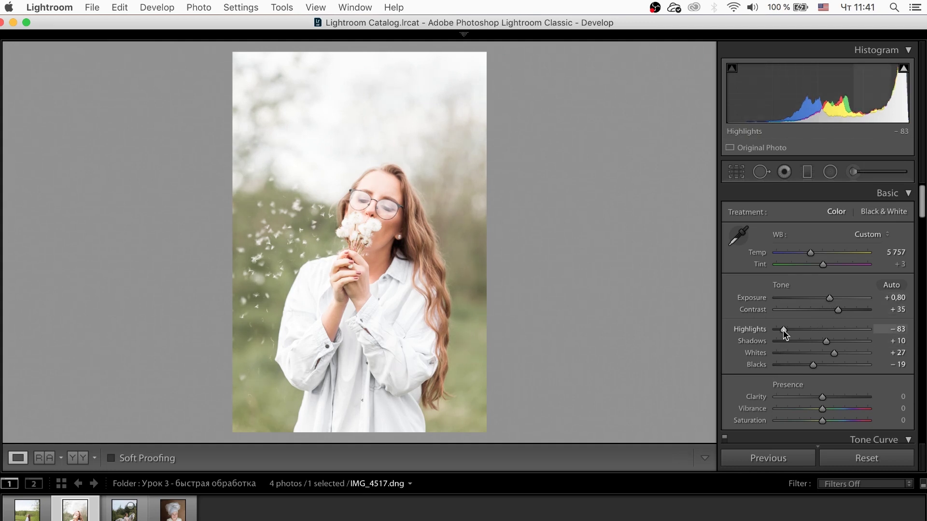
pyautogui.moveTo(839, 353); pyautogui.dragTo(823, 342)
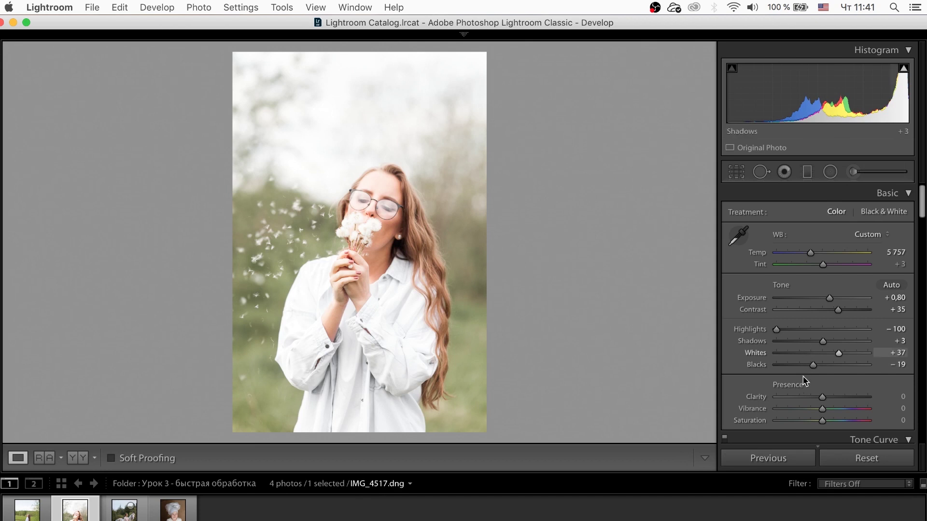
# Step: Compare the portrait with its original in Before/After view, ending on the edited version
pyautogui.press('\\')
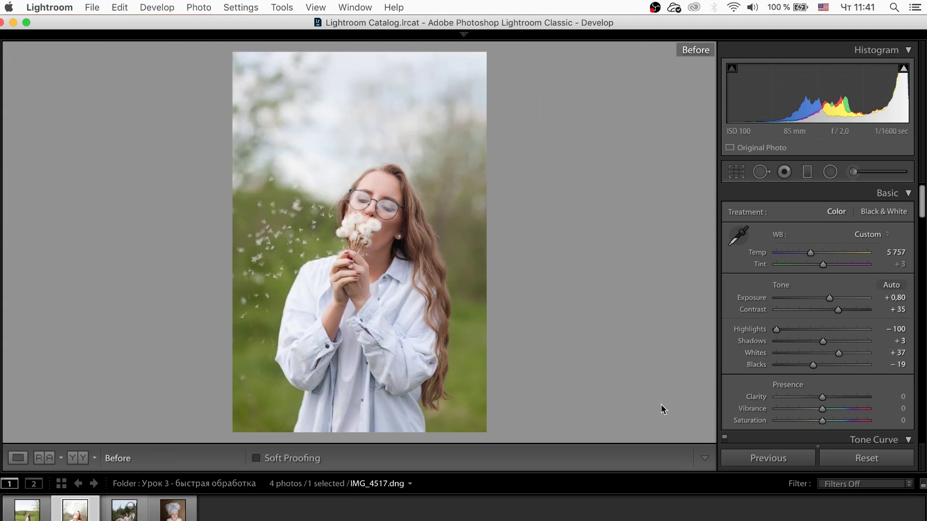
pyautogui.press('\\')
pyautogui.press('\\')
pyautogui.press('\\')
pyautogui.press('\\')
pyautogui.press('\\')
pyautogui.press('\\')
pyautogui.press('\\')
pyautogui.press('\\')
pyautogui.press('\\')
pyautogui.press('\\')
pyautogui.press('\\')
pyautogui.press('\\')
pyautogui.press('\\')
pyautogui.press('\\')
pyautogui.press('\\')
pyautogui.press('\\')
pyautogui.press('\\')
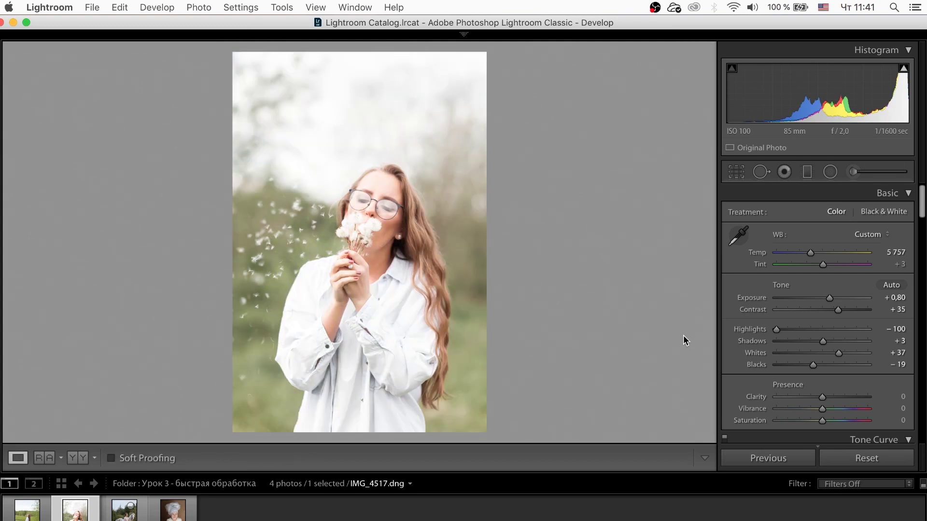
pyautogui.press('\\')
pyautogui.press('\\')
# Step: Select all four photos and synchronize the dandelion portrait's Develop settings onto them
pyautogui.keyDown('shift'); pyautogui.click(180, 506); pyautogui.keyUp('shift')
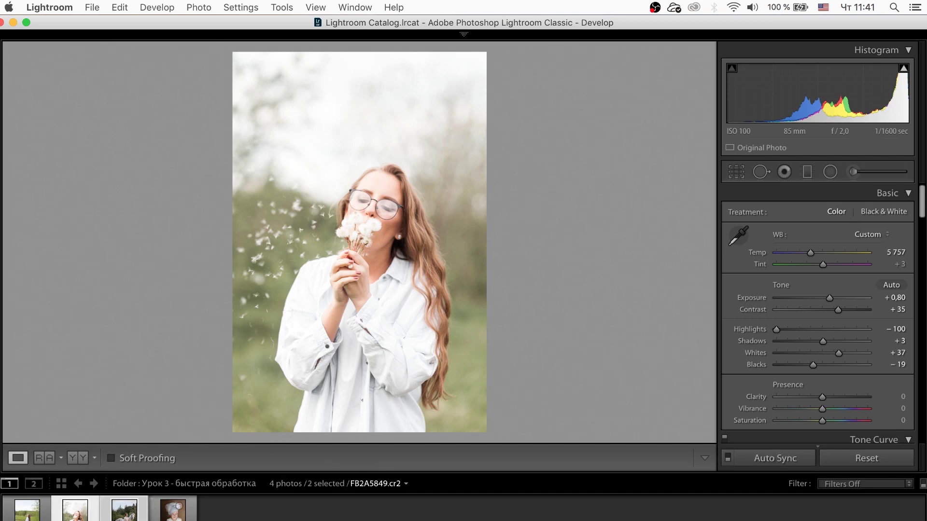
pyautogui.press('super+a')
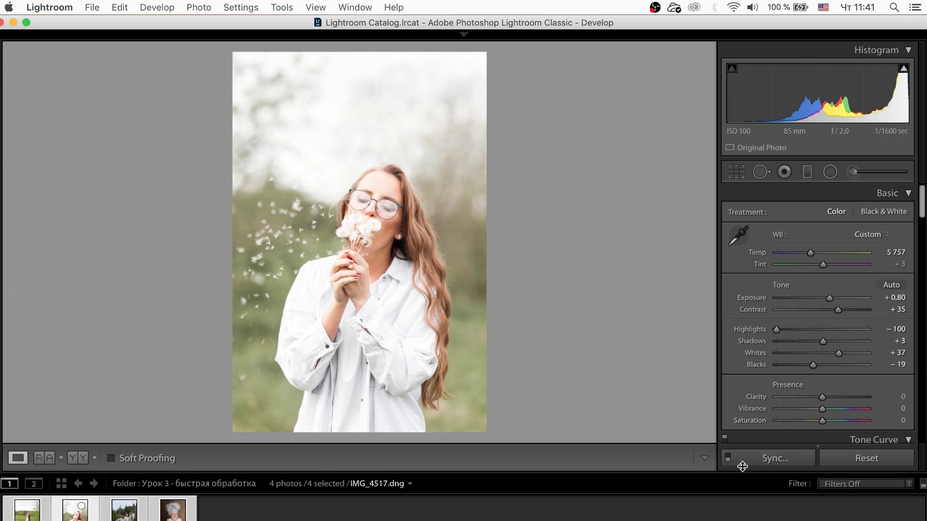
pyautogui.click(768, 459)
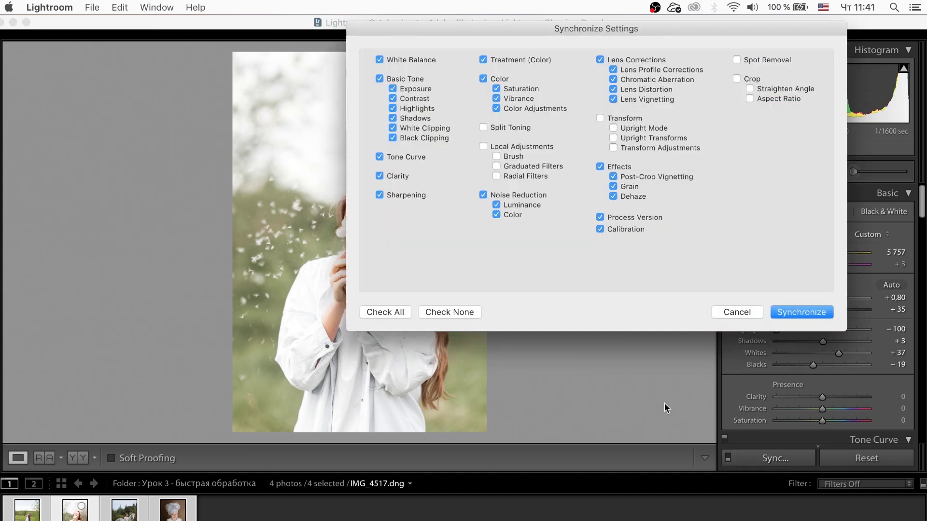
pyautogui.click(772, 310)
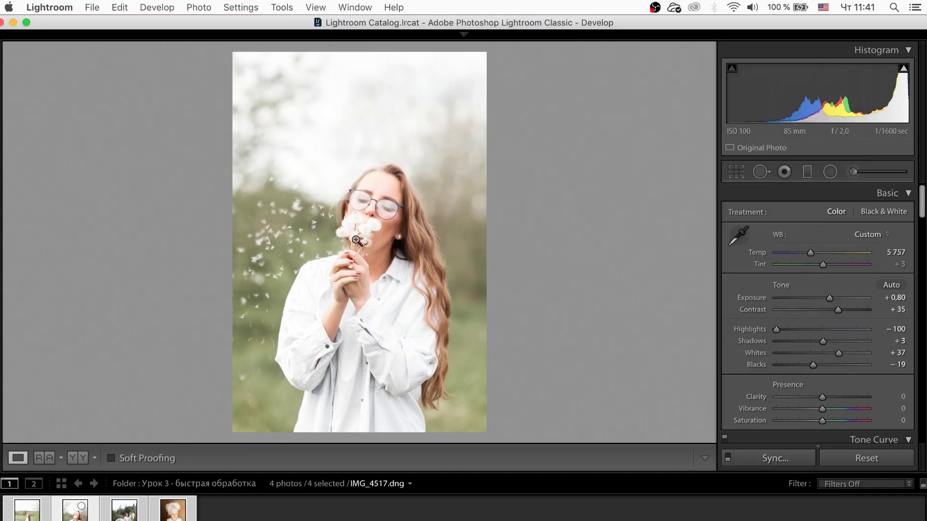
pyautogui.press('super+d')
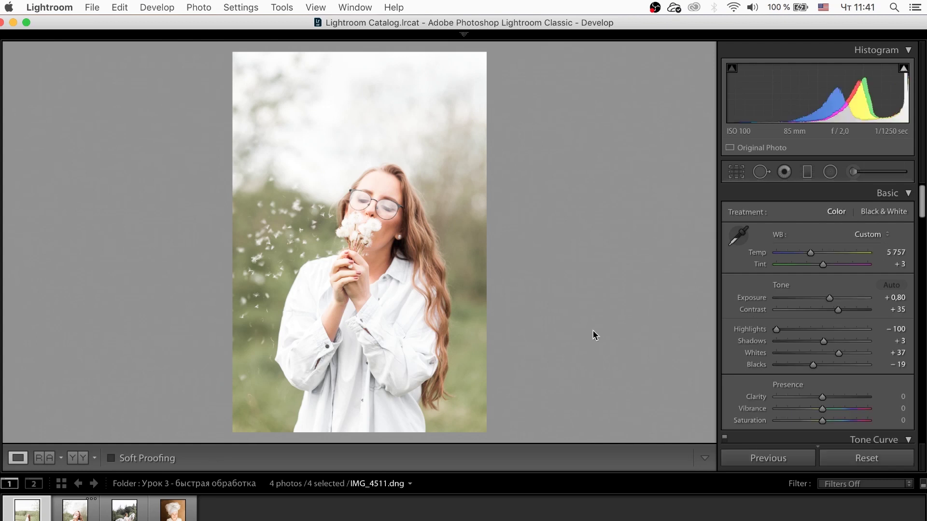
# Step: Lower the field photo IMG_4511's exposure to about +0.37 and raise its contrast to +49
pyautogui.click(896, 298)
pyautogui.write('0,38')
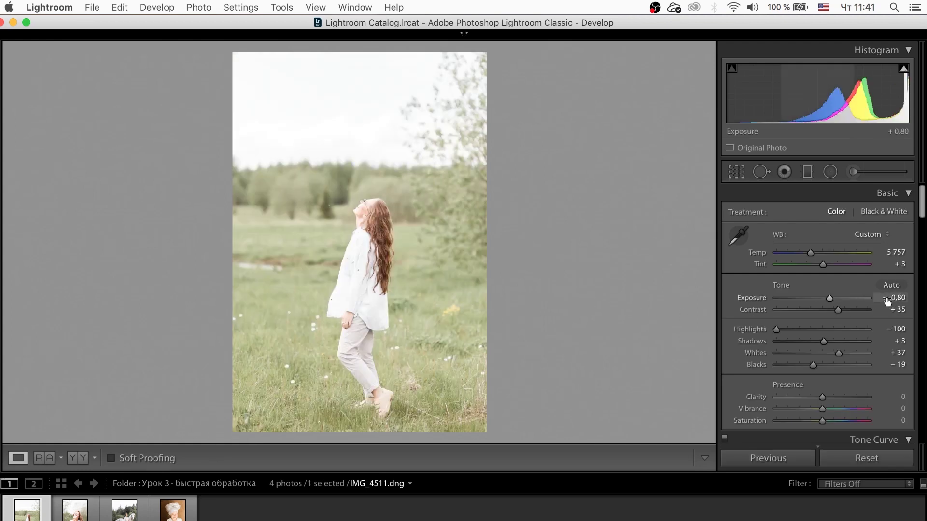
pyautogui.press('Return')
pyautogui.moveTo(839, 311); pyautogui.dragTo(846, 315)
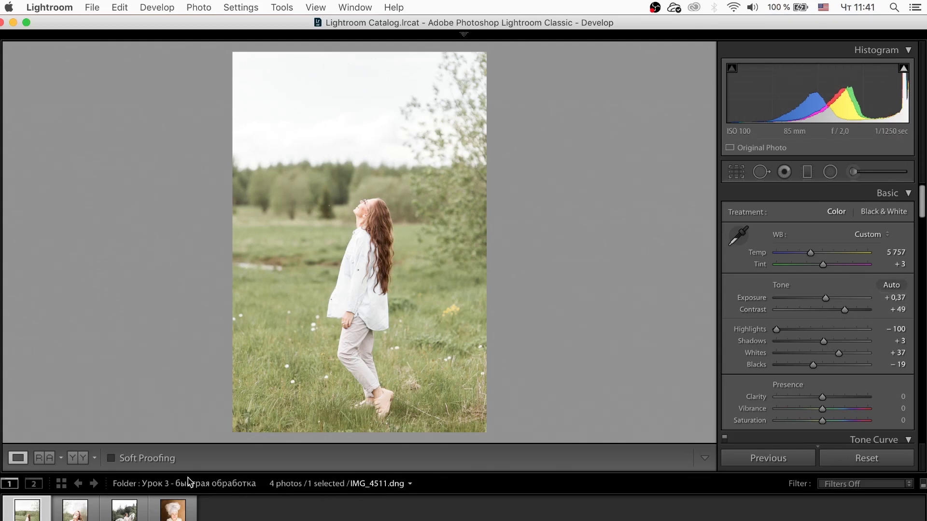
# Step: Warm the horse photo FB2A1663 to 6032 and ease its contrast to +31
pyautogui.click(130, 507)
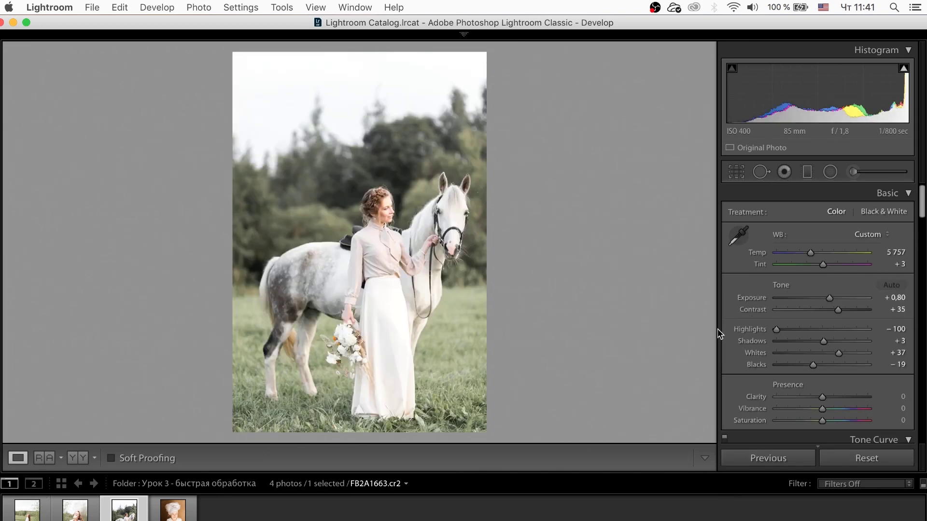
pyautogui.moveTo(898, 256); pyautogui.dragTo(905, 252)
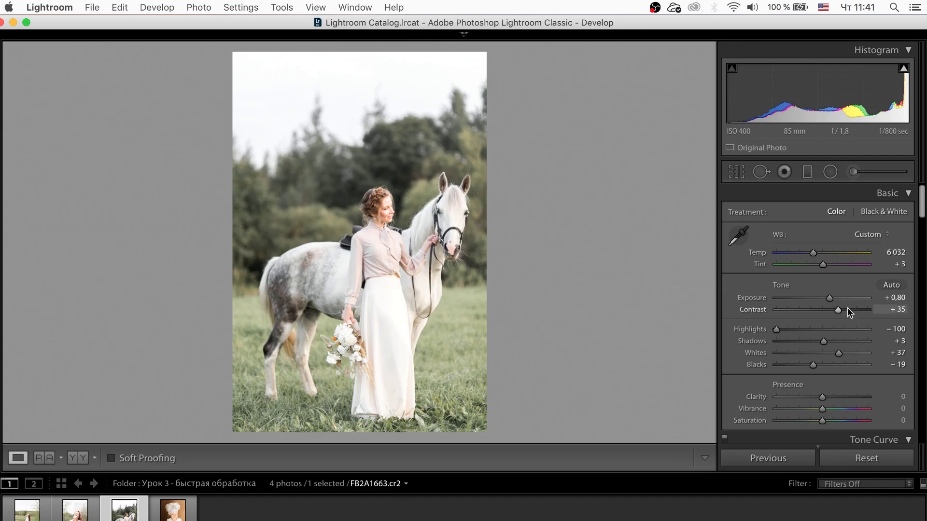
pyautogui.moveTo(840, 310); pyautogui.dragTo(838, 310)
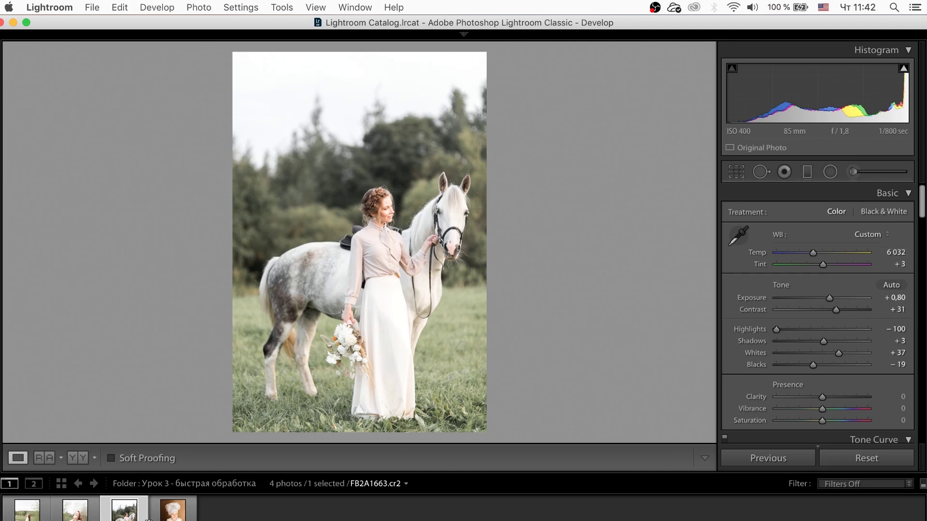
pyautogui.press('Right')
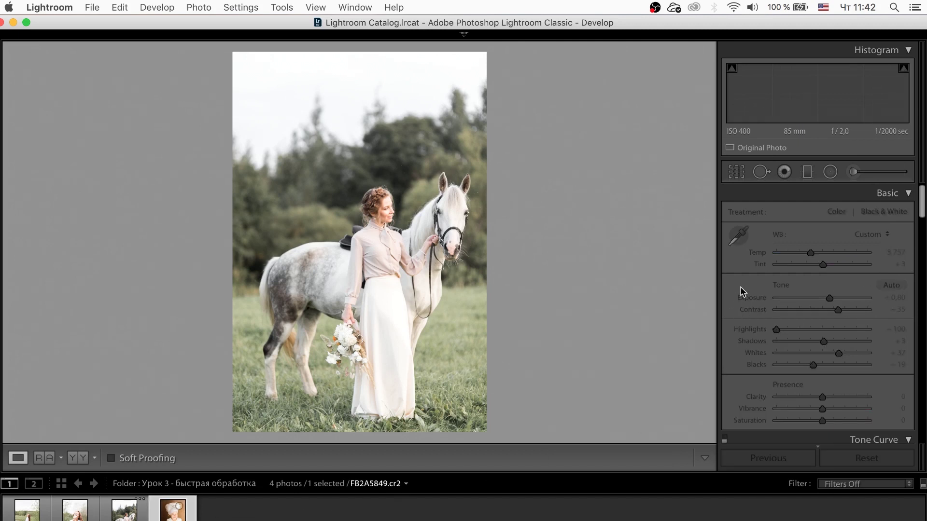
# Step: Set the child portrait FB2A5849 to temperature 5260, whites +32 and blacks -14, then check Before
pyautogui.moveTo(893, 255)
pyautogui.mouseDown()
pyautogui.moveTo(879, 254)
pyautogui.moveTo(905, 252)
pyautogui.mouseUp()
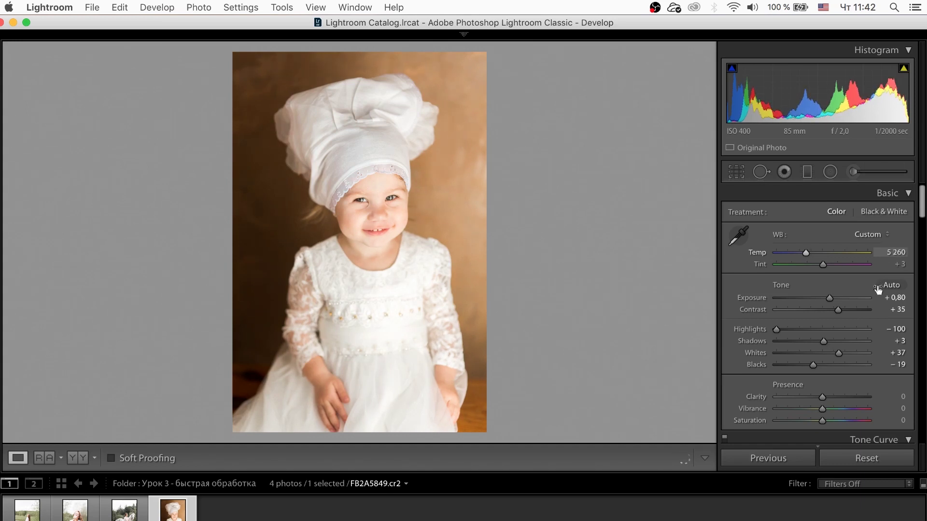
pyautogui.moveTo(813, 364); pyautogui.dragTo(836, 354)
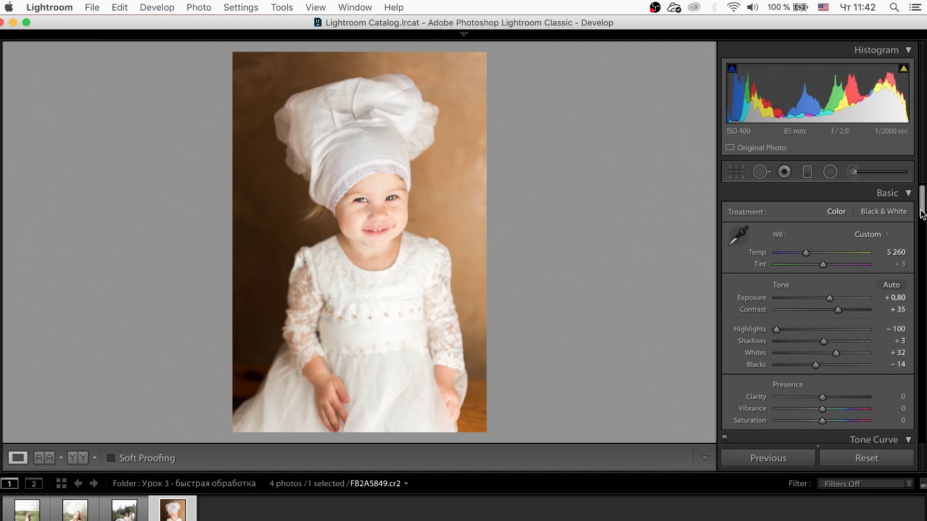
pyautogui.moveTo(923, 215); pyautogui.dragTo(924, 201)
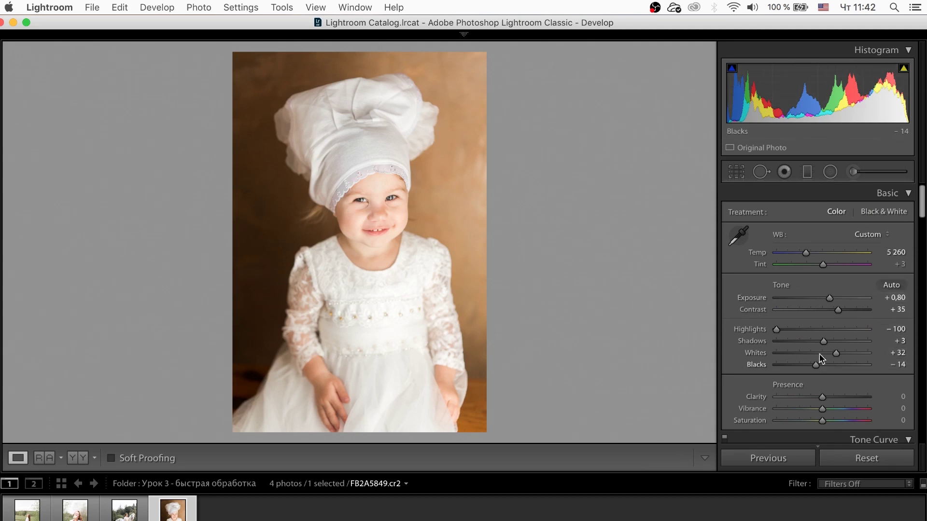
pyautogui.press('\\')
pyautogui.press('\\')
pyautogui.press('\\')
pyautogui.press('\\')
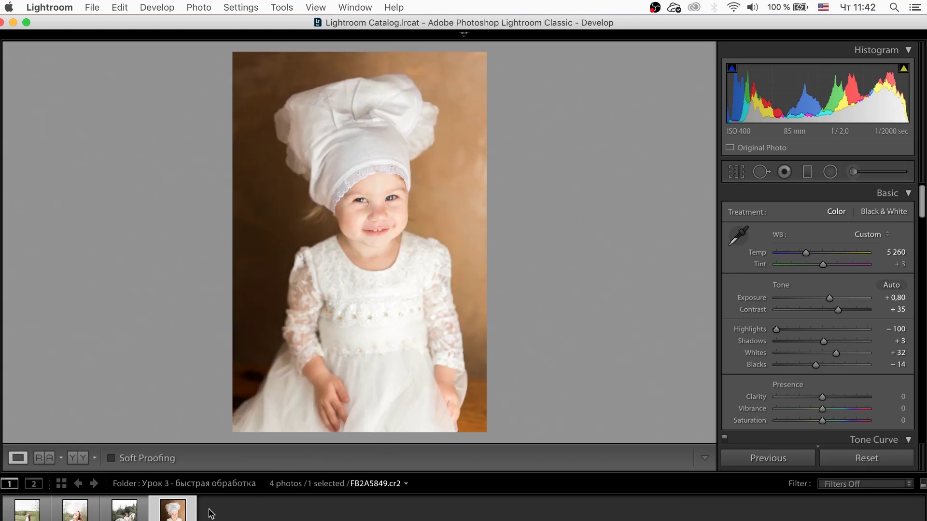
pyautogui.click(143, 513)
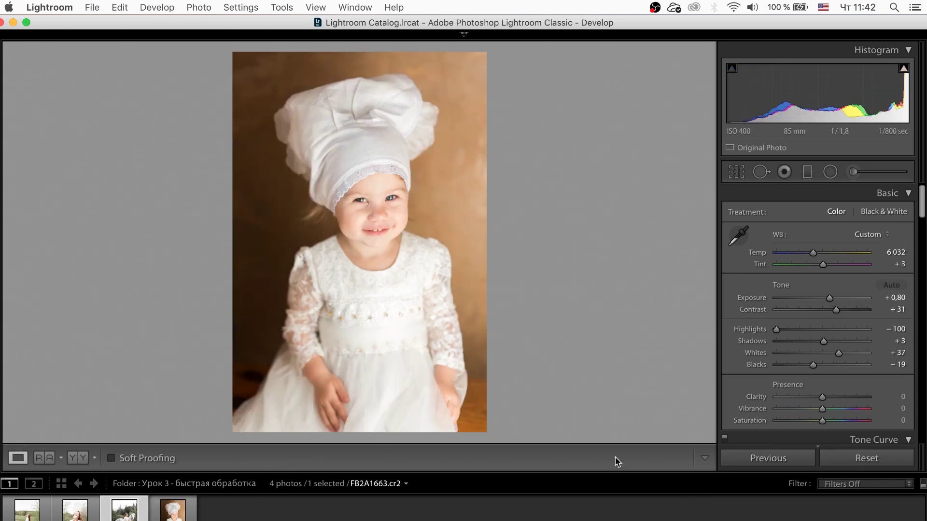
# Step: Toggle Before/After on the horse, dandelion and field photos to compare each with its original
pyautogui.press('\\')
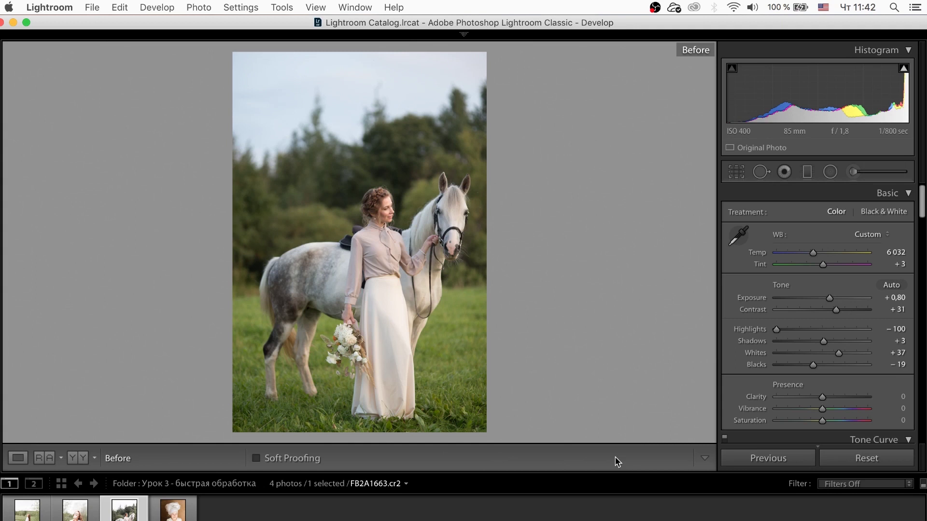
pyautogui.press('\\')
pyautogui.press('\\')
pyautogui.press('\\')
pyautogui.press('\\')
pyautogui.press('\\')
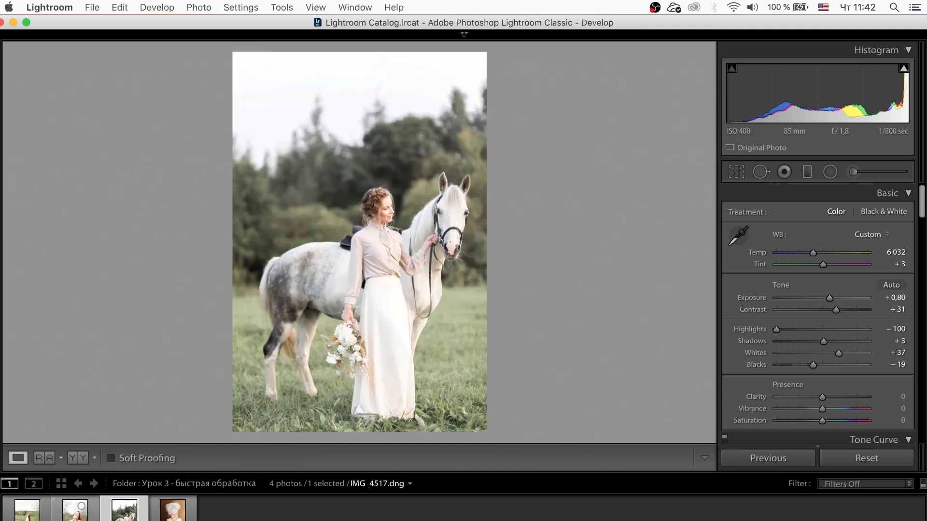
pyautogui.click(62, 509)
pyautogui.press('\\')
pyautogui.press('\\')
pyautogui.click(44, 518)
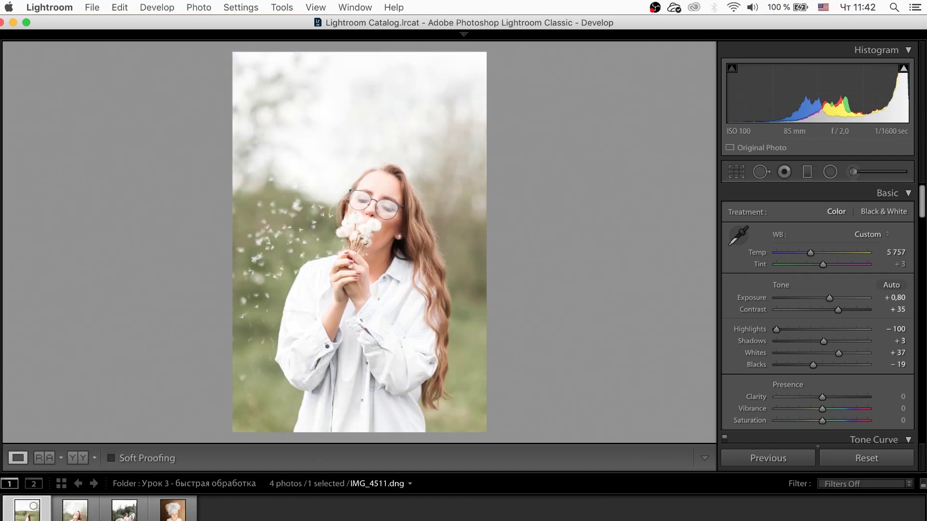
pyautogui.press('\\')
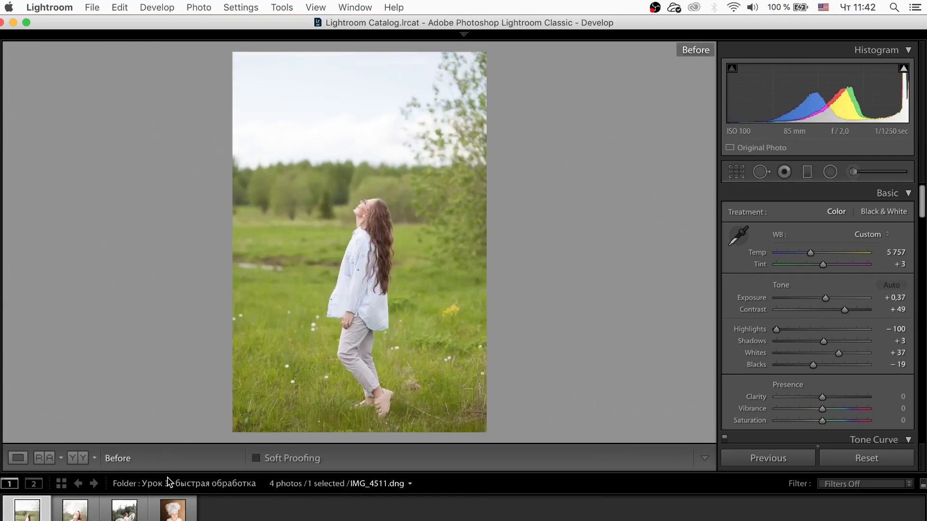
pyautogui.press('\\')
pyautogui.press('\\')
pyautogui.press('\\')
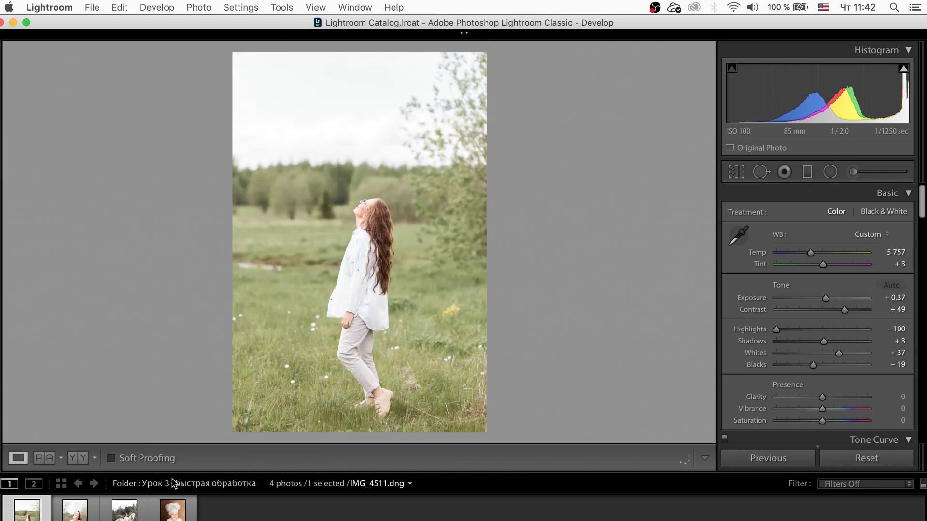
pyautogui.press('\\')
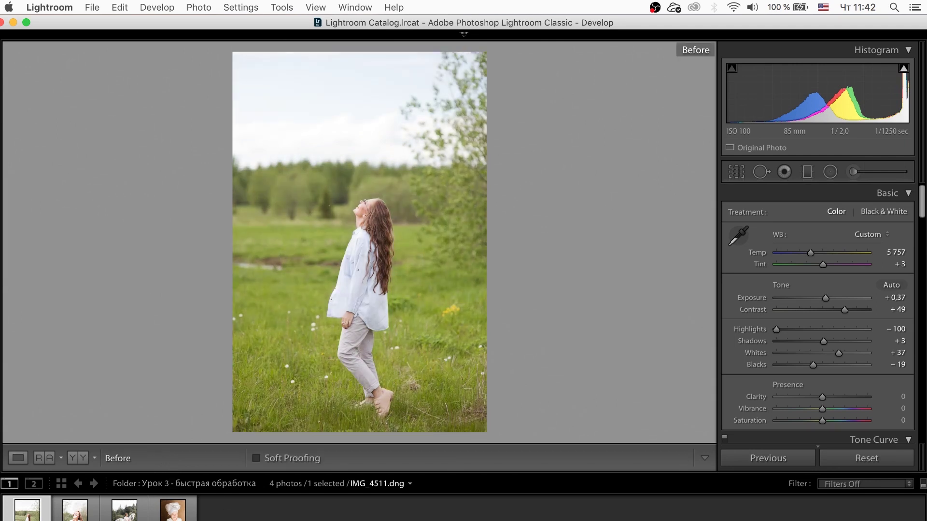
pyautogui.press('\\')
pyautogui.press('Right')
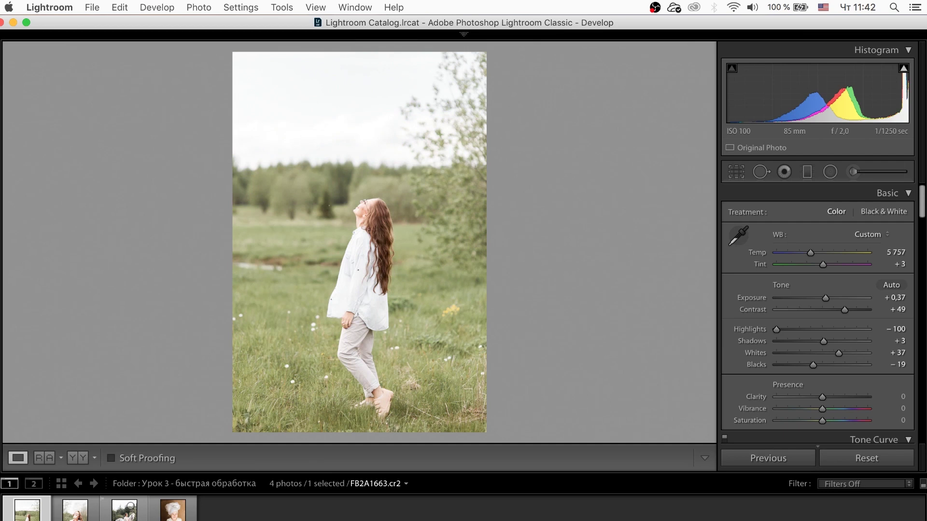